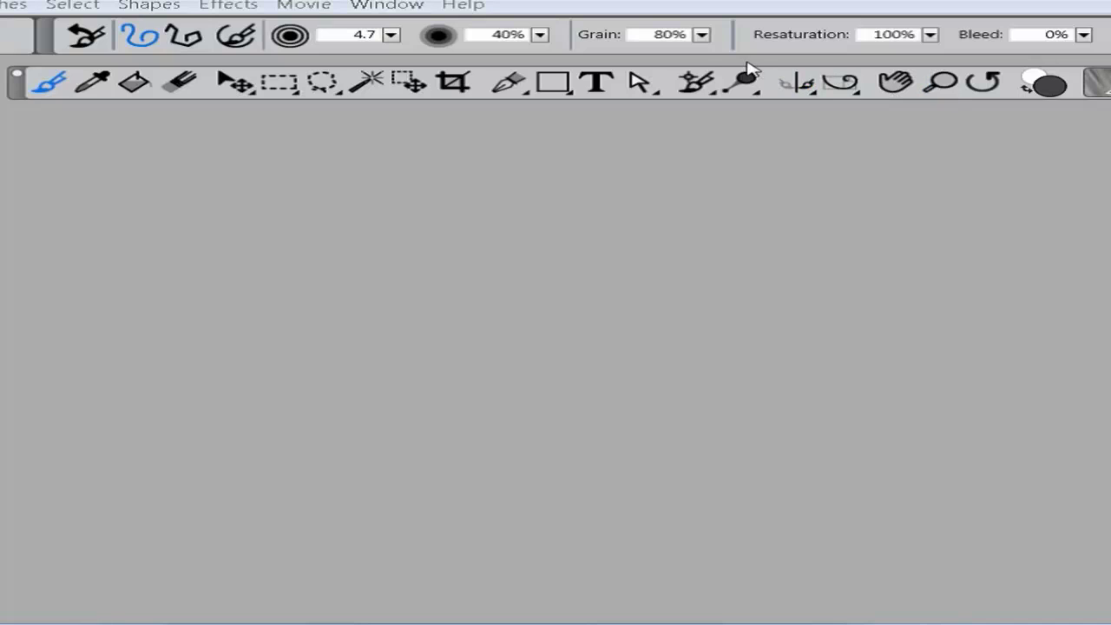
Step: Create a new 12-frame movie with 3 onion-skin layers and save it as Untitled-2.FRM
left_click(302, 9)
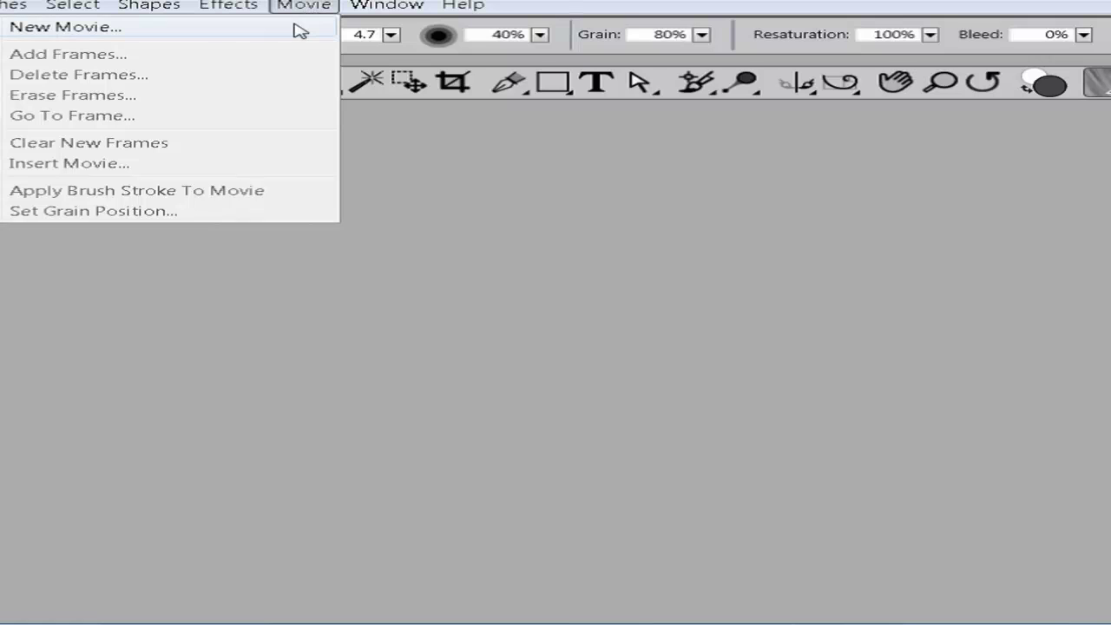
left_click(295, 28)
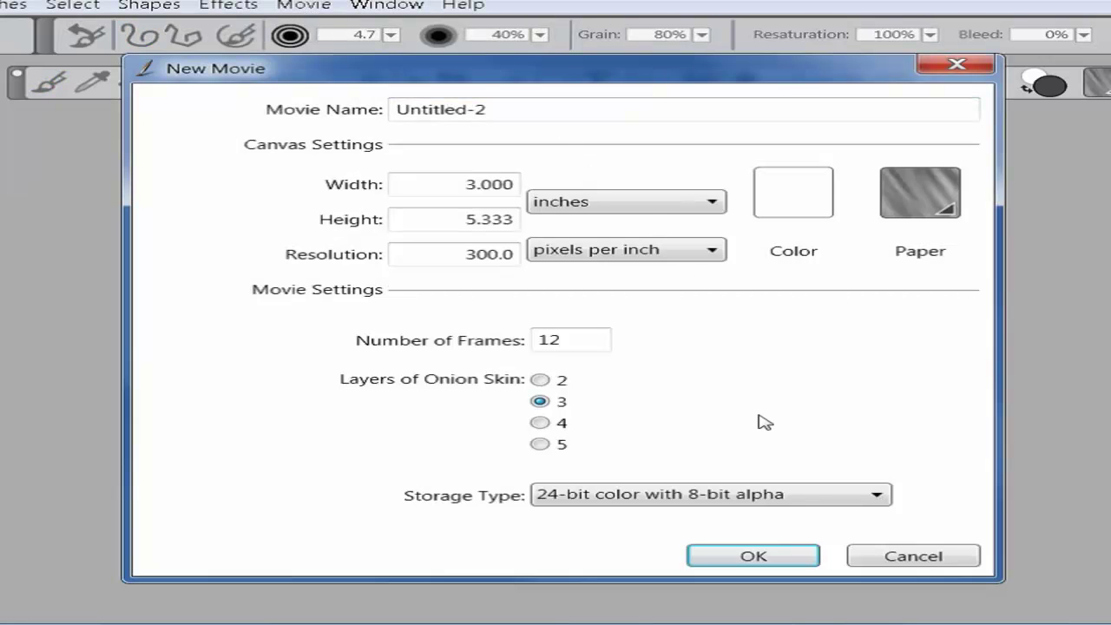
left_click(769, 557)
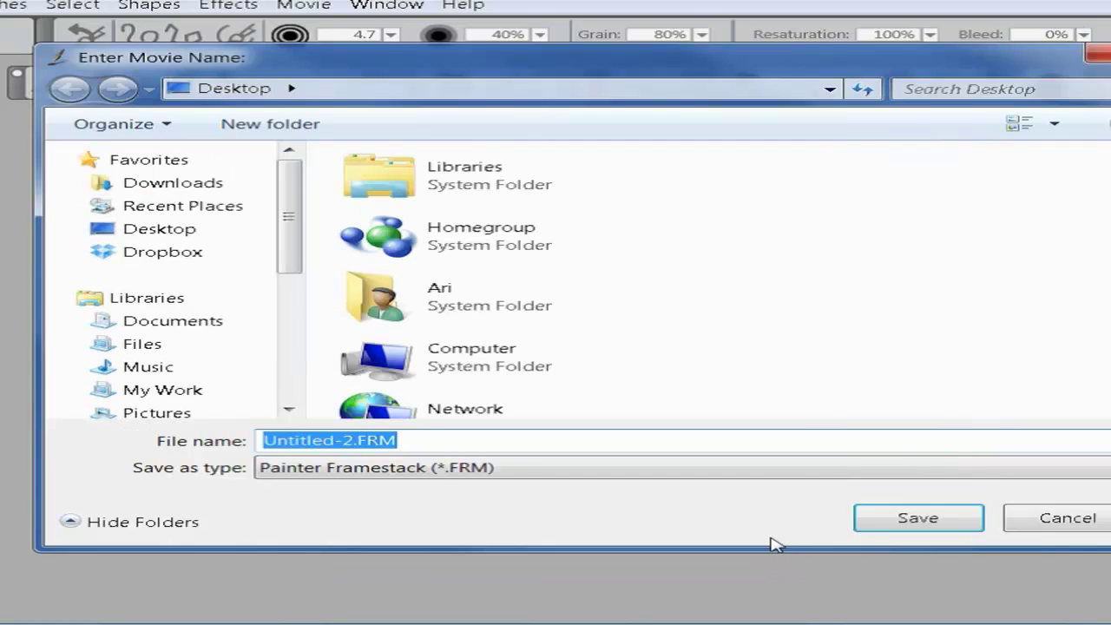
left_click(922, 519)
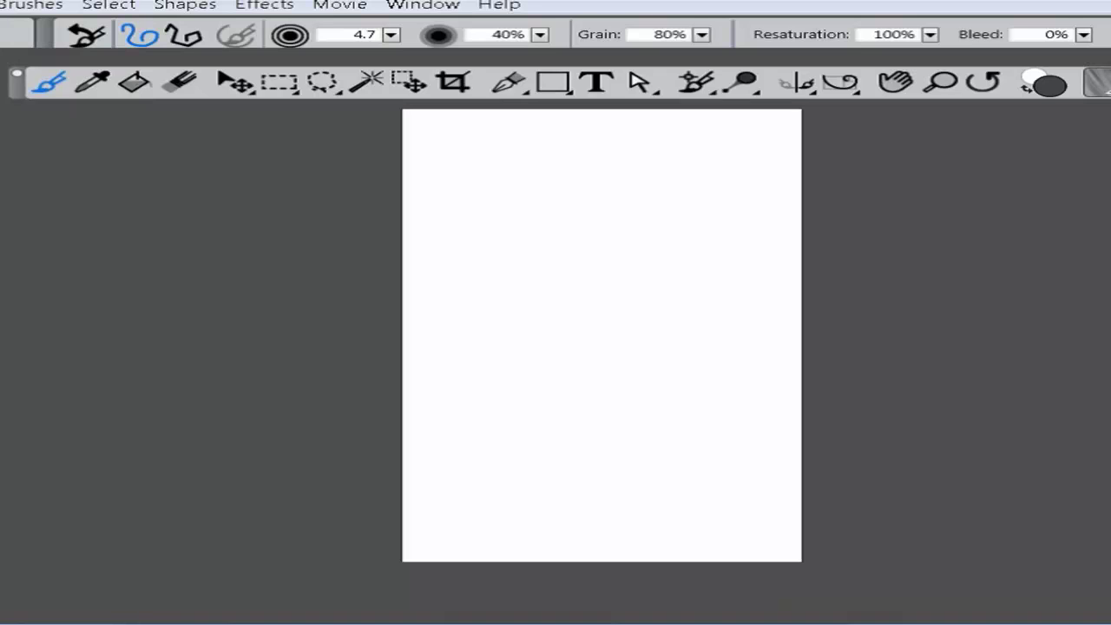
Step: Move the Frame Stacks panel aside, sketch a small circle at frame 1's top left, and add frame 2
left_click_drag(499, 301, 66, 393)
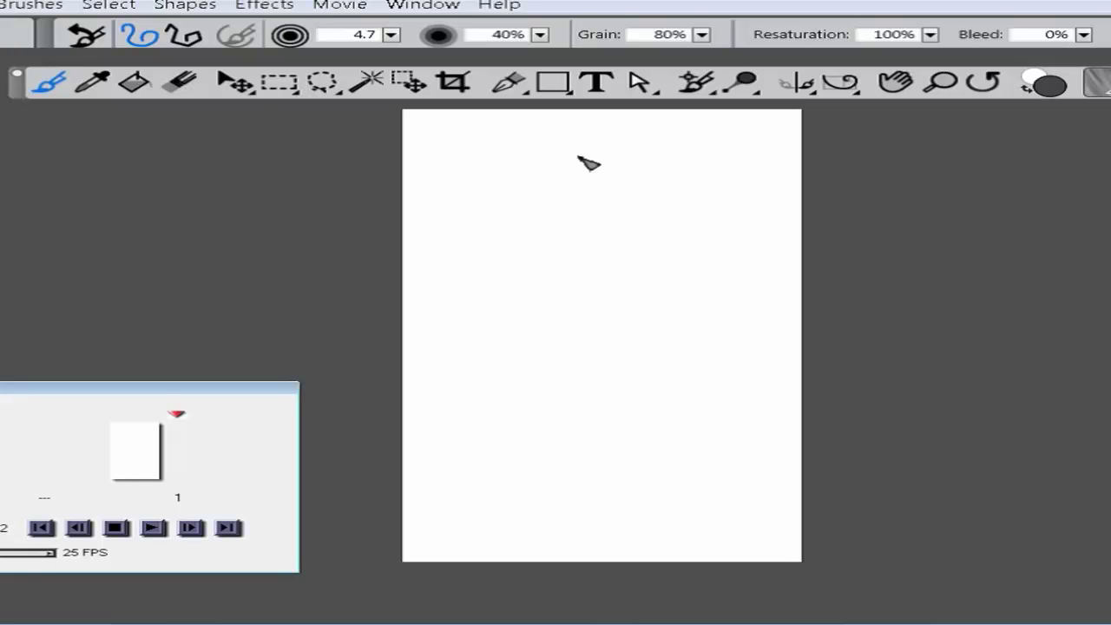
mouse_move(513, 186)
left_mouse_down()
mouse_move(510, 158)
mouse_move(499, 161)
left_mouse_up()
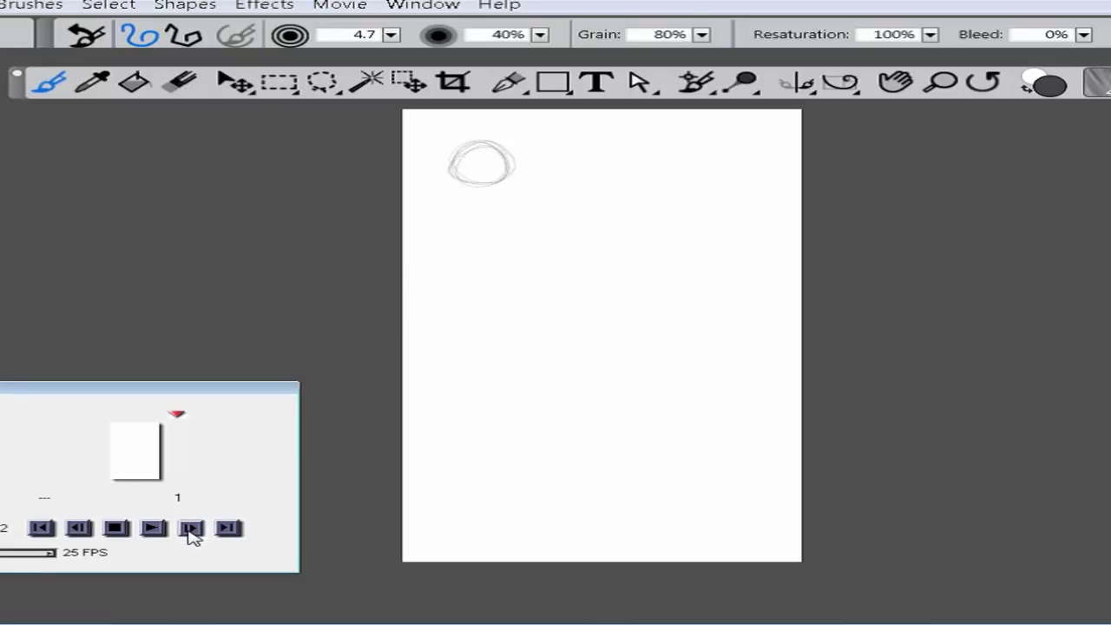
left_click(191, 529)
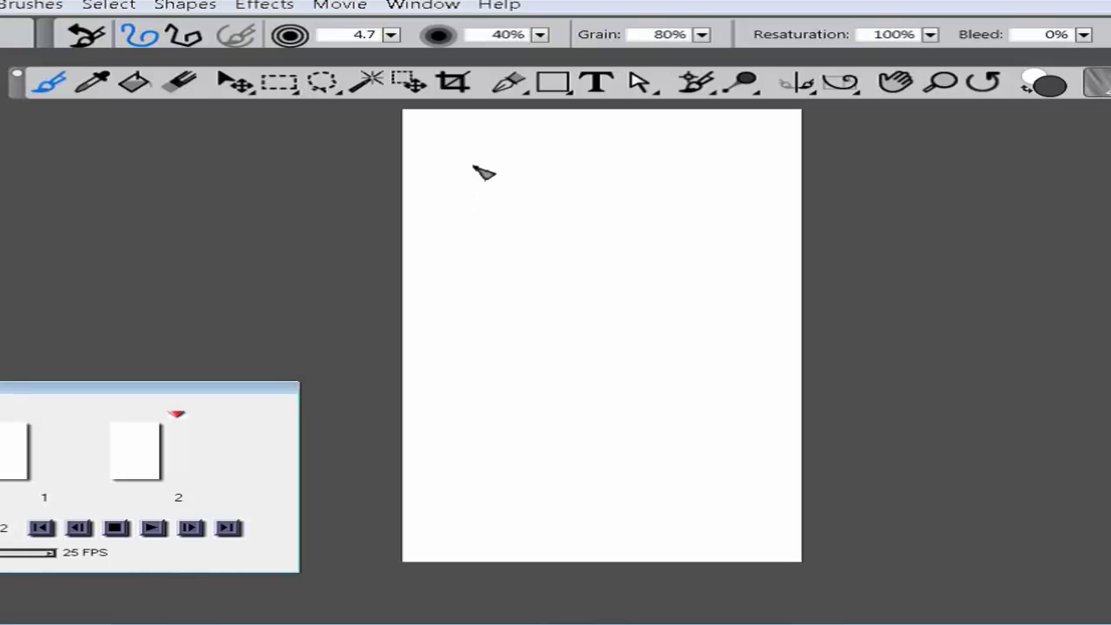
Step: Flip between frames 1 and 2 to compare them, ending on blank frame 2
left_click(39, 459)
left_click(152, 436)
left_click(90, 447)
left_click(157, 446)
Step: Sketch the circle progressively lower on frames 2 through 5, then play the animation
mouse_move(513, 179)
left_mouse_down()
mouse_move(478, 177)
mouse_move(515, 167)
left_mouse_up()
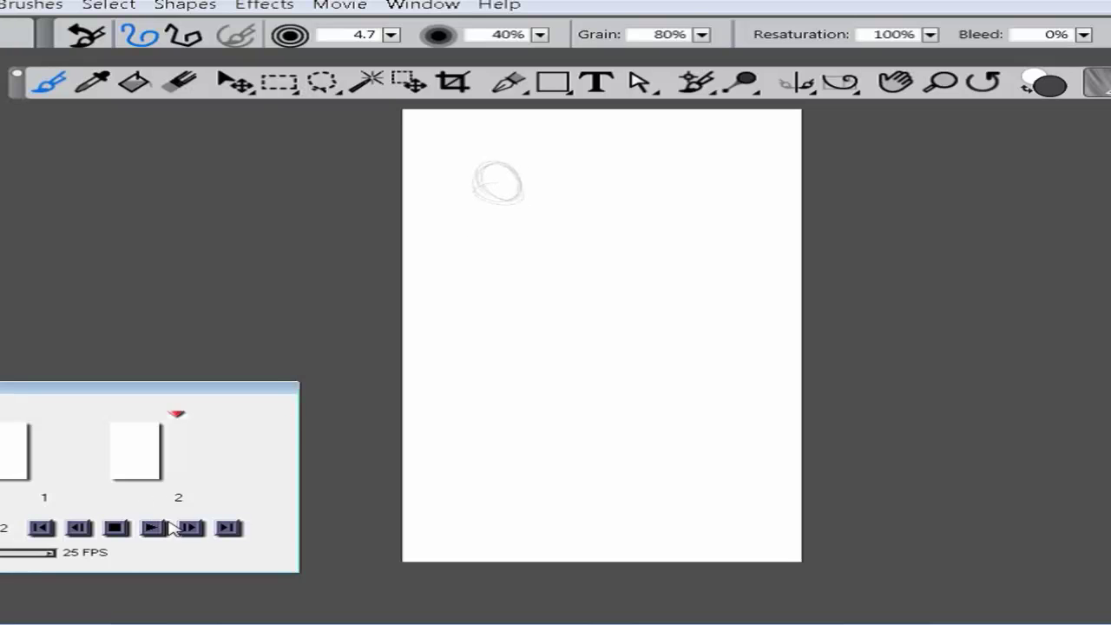
left_click(190, 528)
mouse_move(552, 205)
left_mouse_down()
mouse_move(554, 237)
mouse_move(522, 217)
mouse_move(566, 209)
left_mouse_up()
left_click(190, 527)
mouse_move(618, 245)
left_mouse_down()
mouse_move(650, 248)
mouse_move(642, 259)
left_mouse_up()
left_click(190, 527)
mouse_move(538, 357)
left_mouse_down()
mouse_move(603, 349)
mouse_move(561, 361)
mouse_move(551, 336)
mouse_move(585, 324)
mouse_move(590, 354)
mouse_move(550, 347)
left_mouse_up()
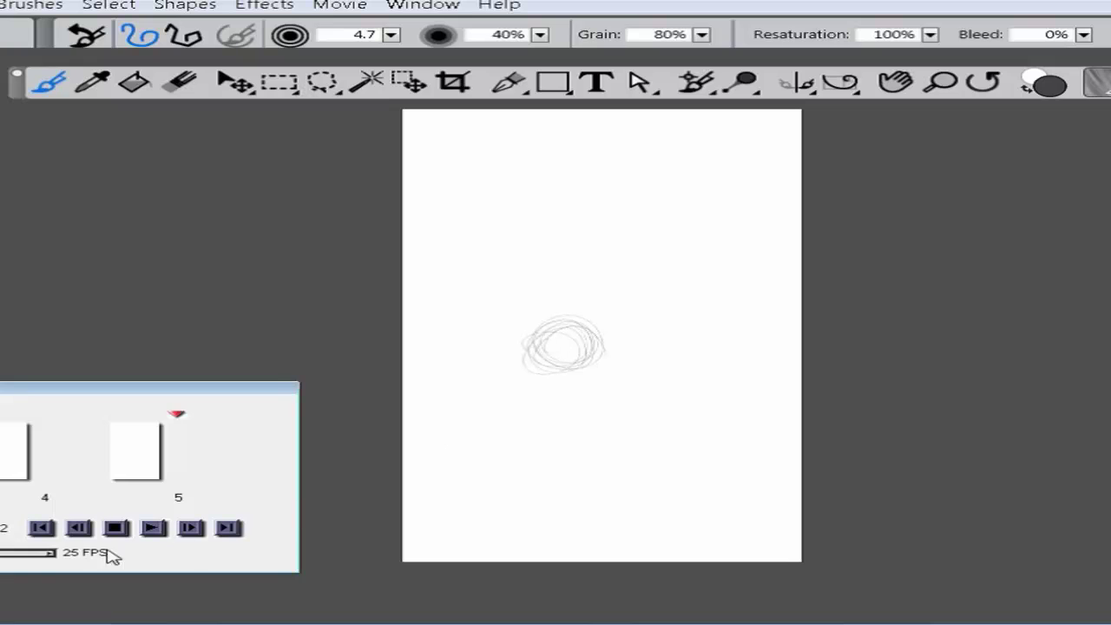
left_click(152, 530)
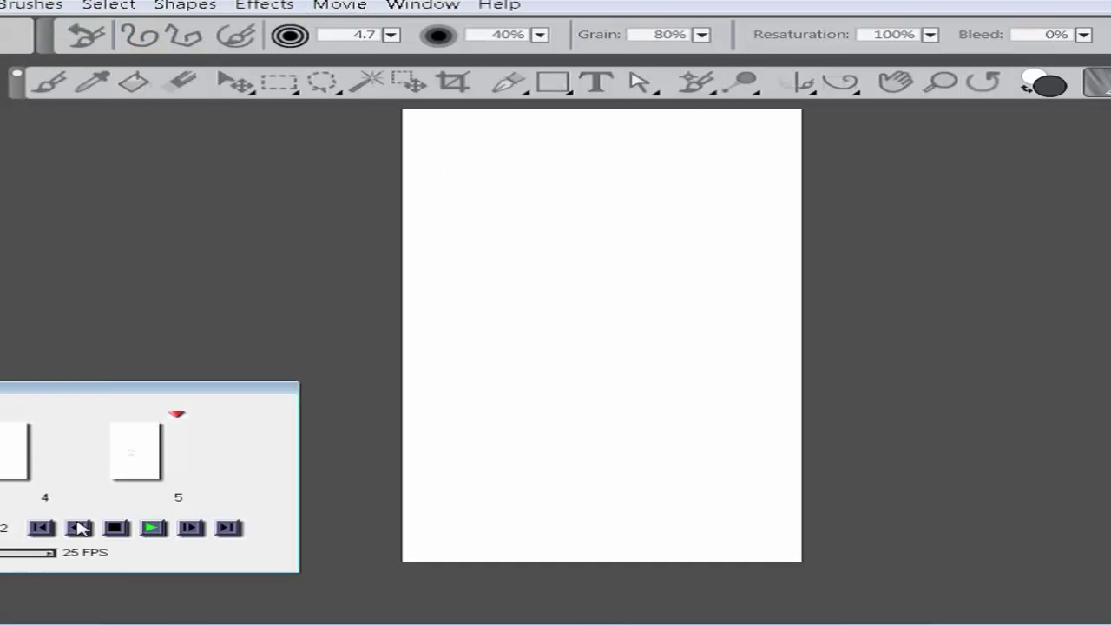
Step: Stop playback and bring up the Save Movie dialog with numbered files chosen instead of AVI
left_click(115, 528)
key("alt+f")
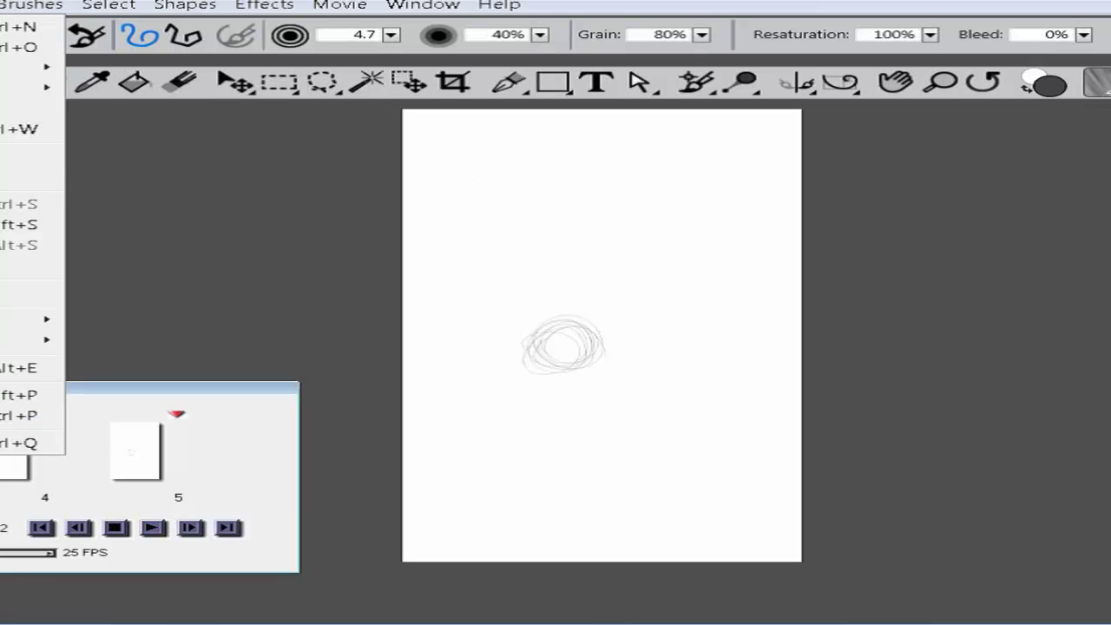
key("Return")
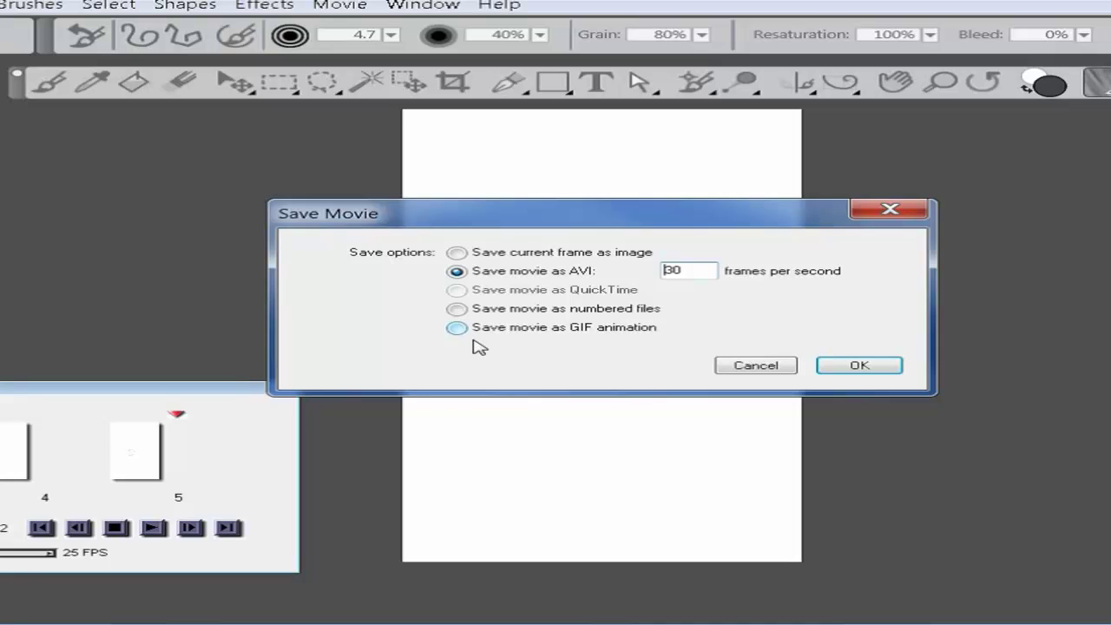
left_click(638, 313)
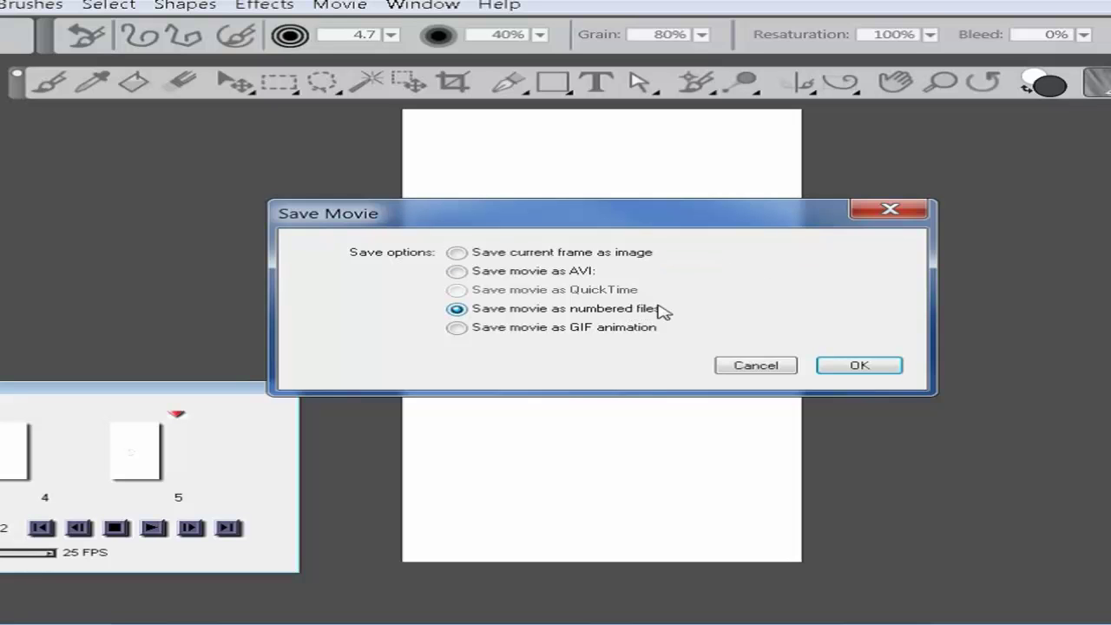
Step: Try exporting numbered PNG files named Cat, then dismiss the not-enough-digits filename error
left_click(874, 368)
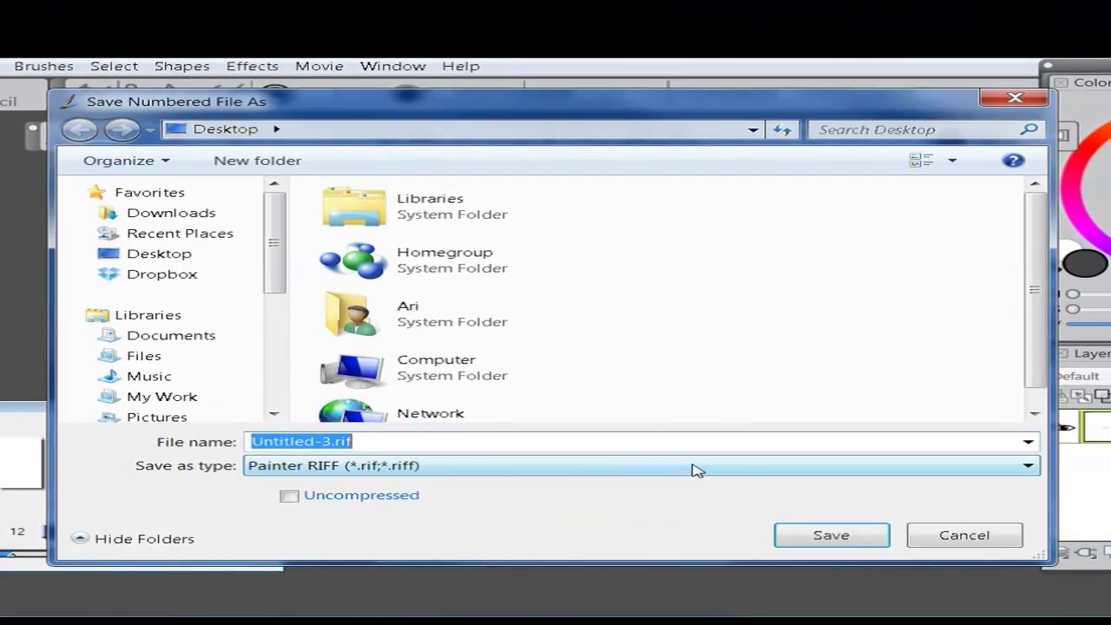
left_click(655, 466)
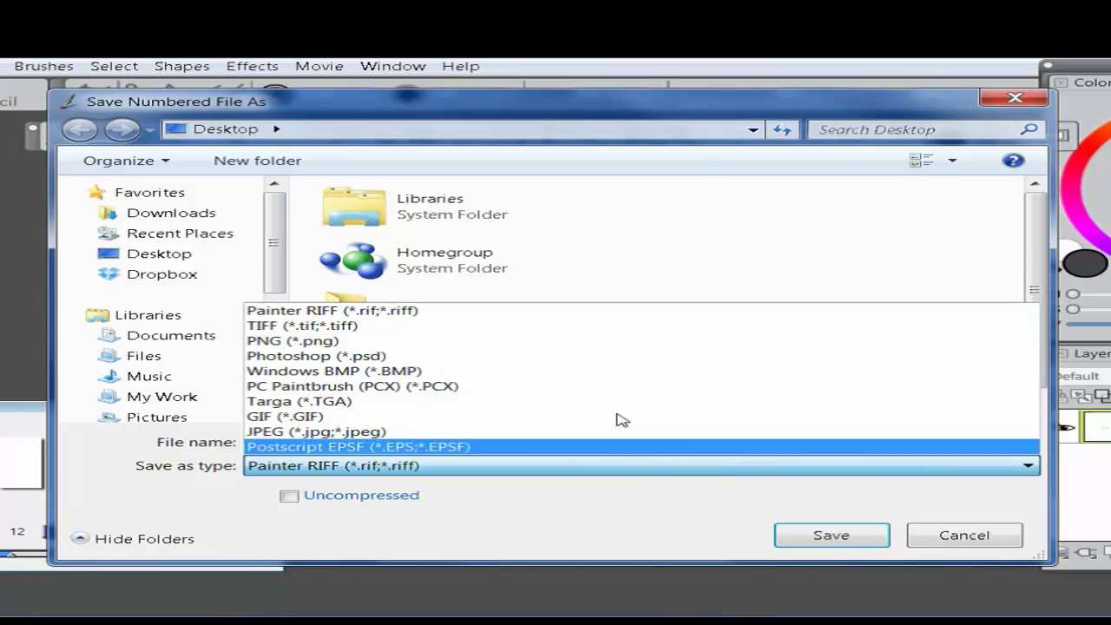
left_click(521, 341)
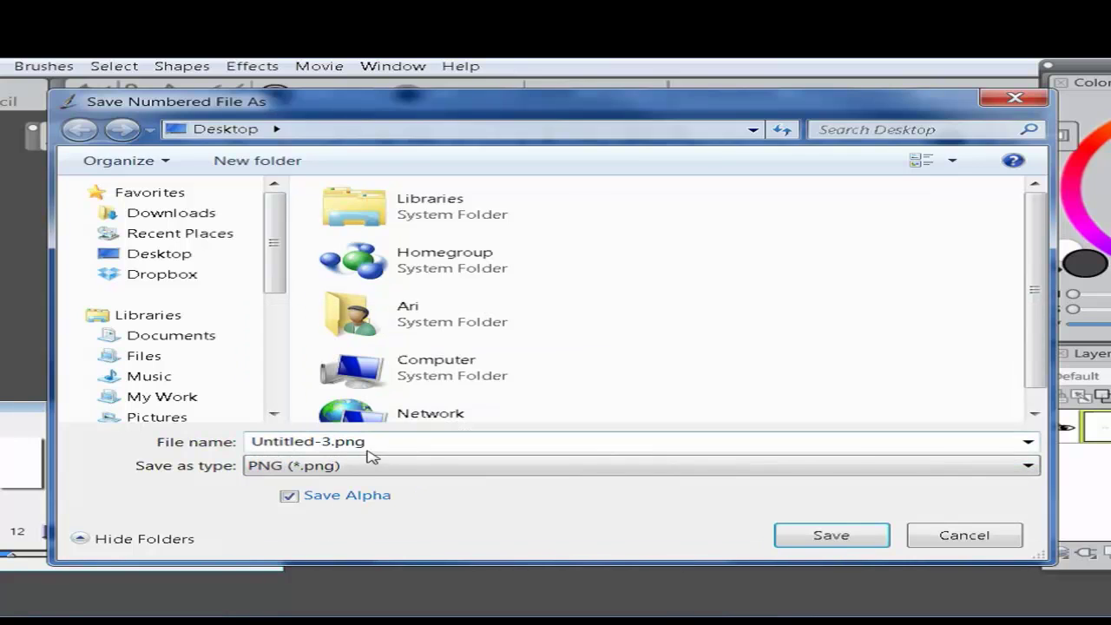
key("shift+Tab")
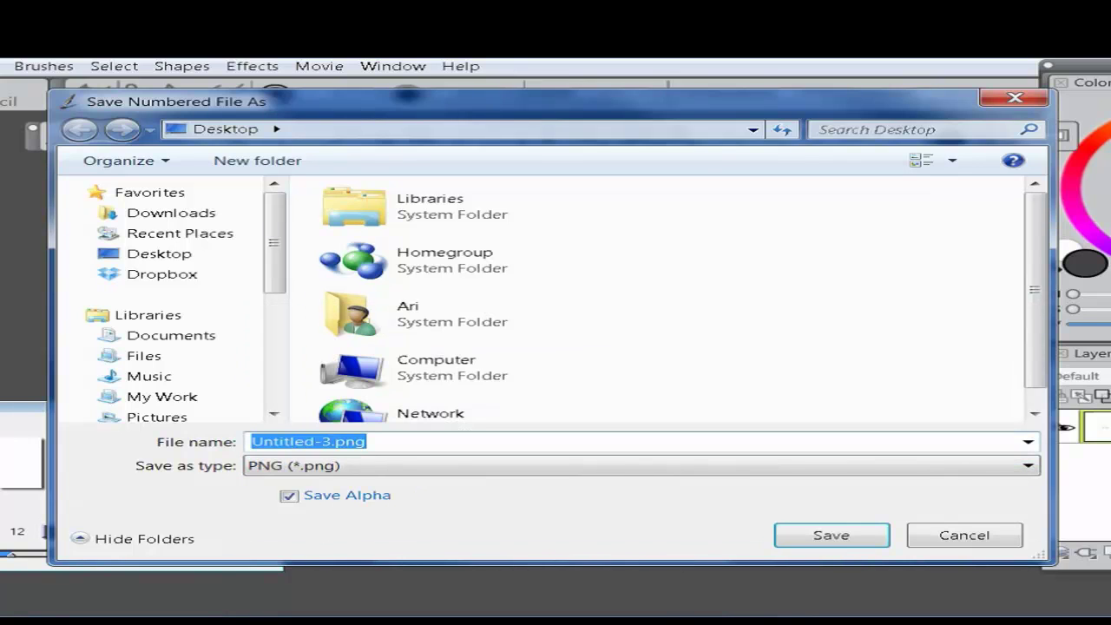
type("Cat")
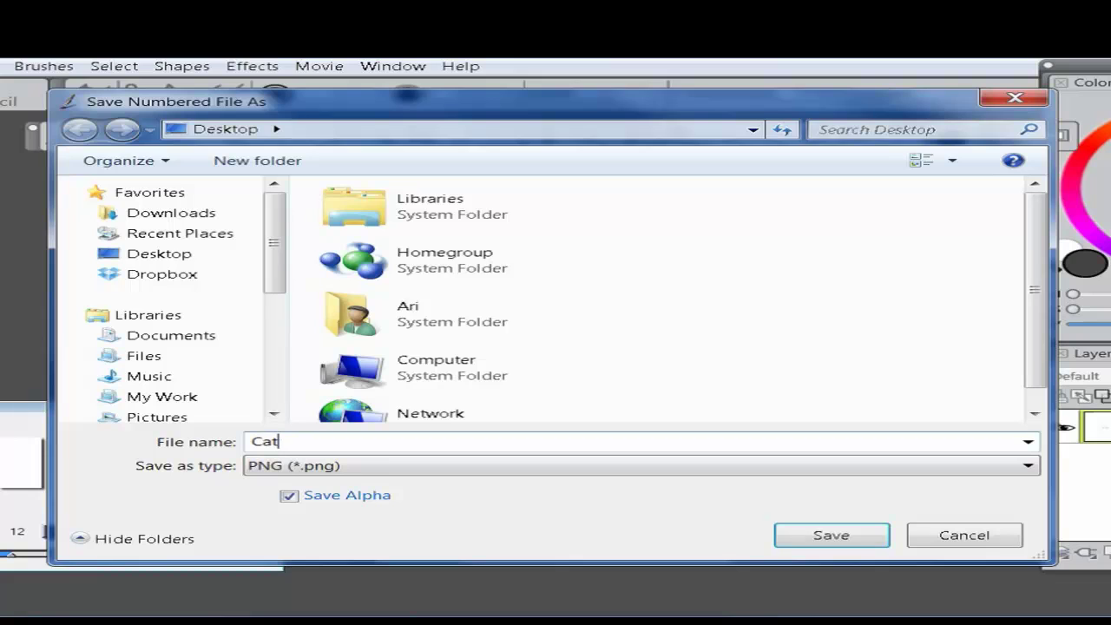
key("Return")
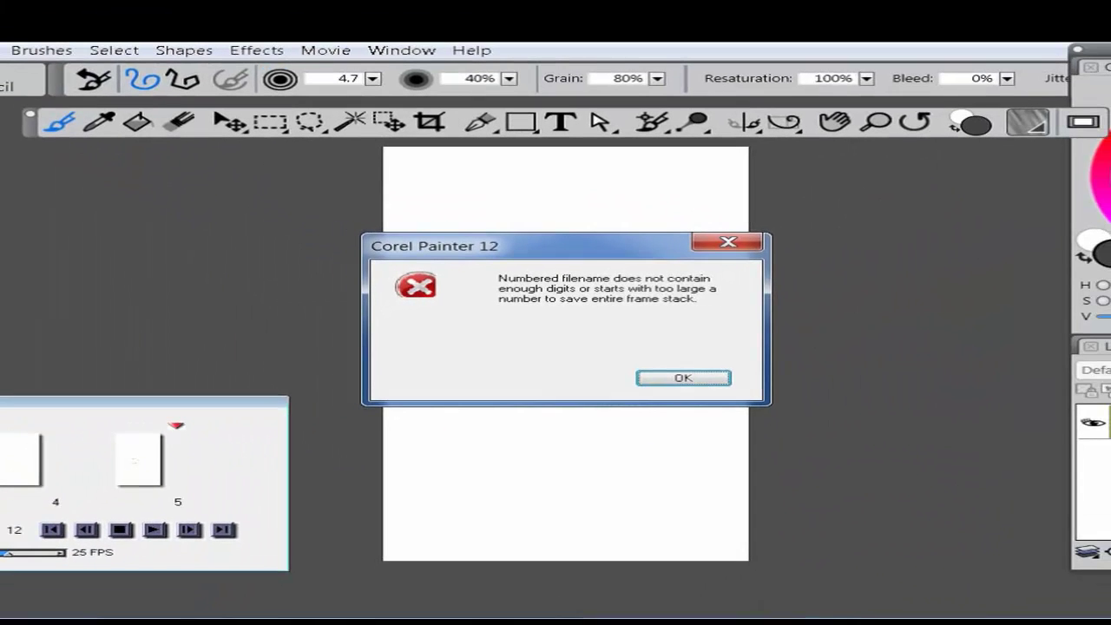
left_click(712, 378)
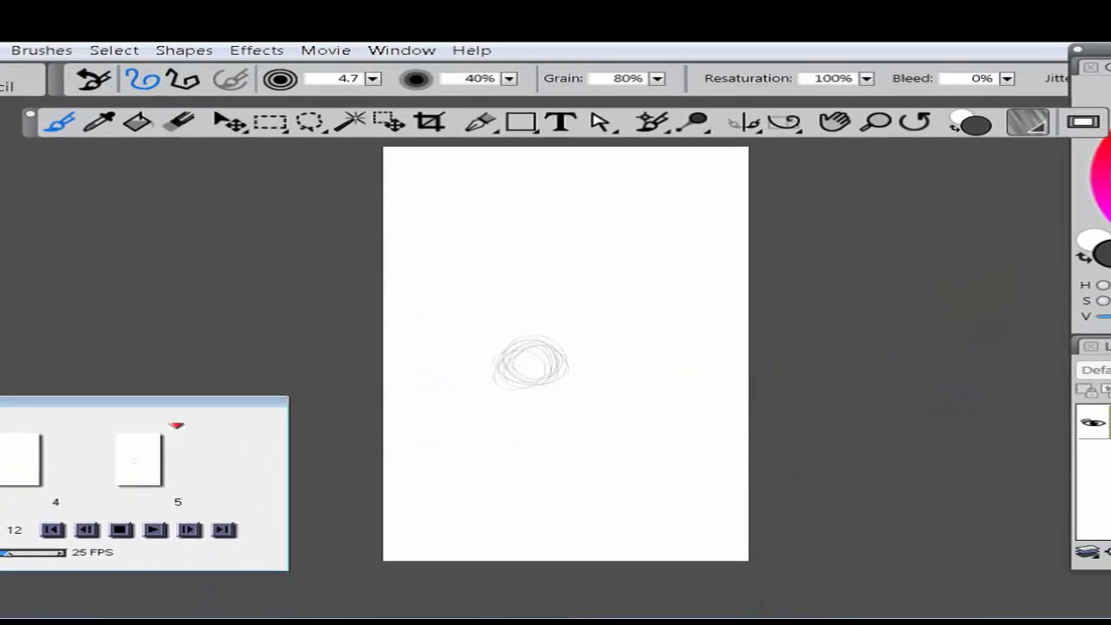
Step: Export the movie as numbered files again, renaming the file to 00_Cat.png
key("alt+f")
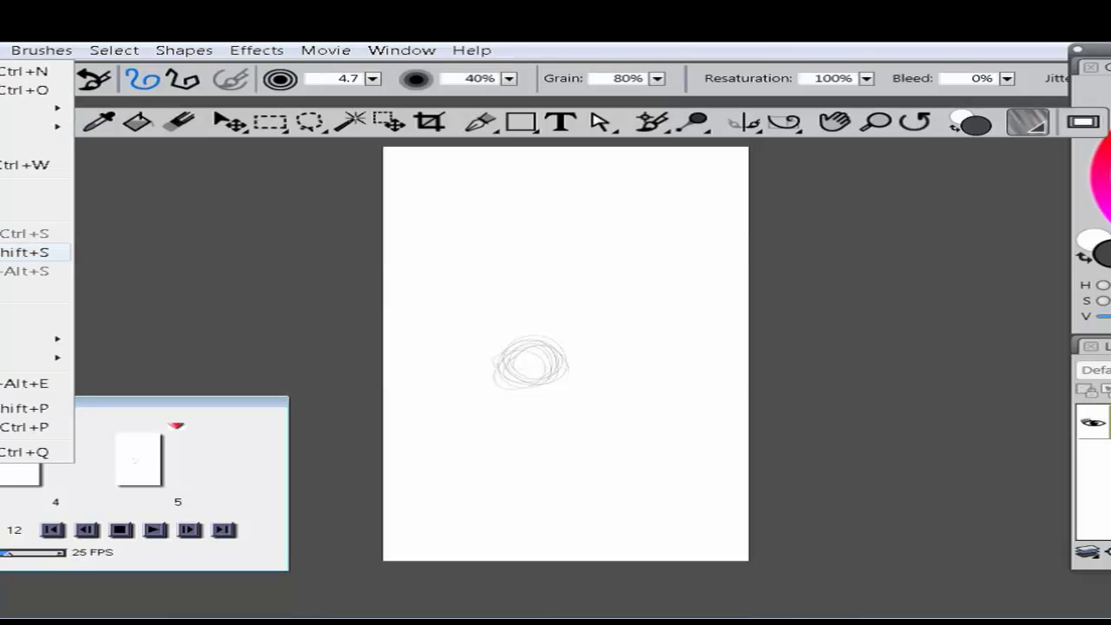
key("Return")
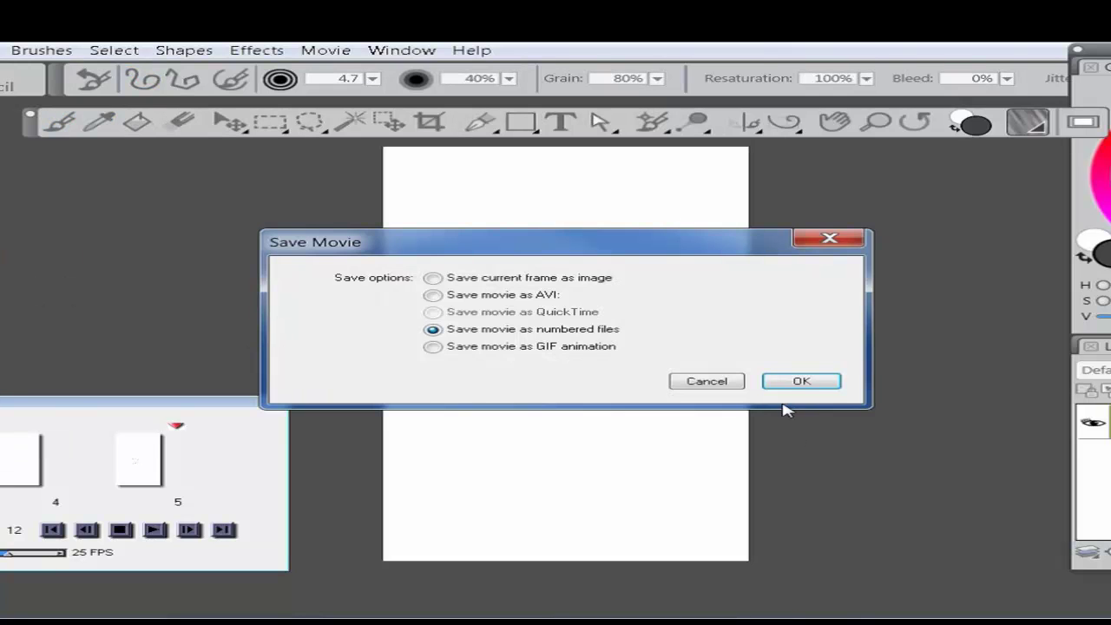
left_click(806, 384)
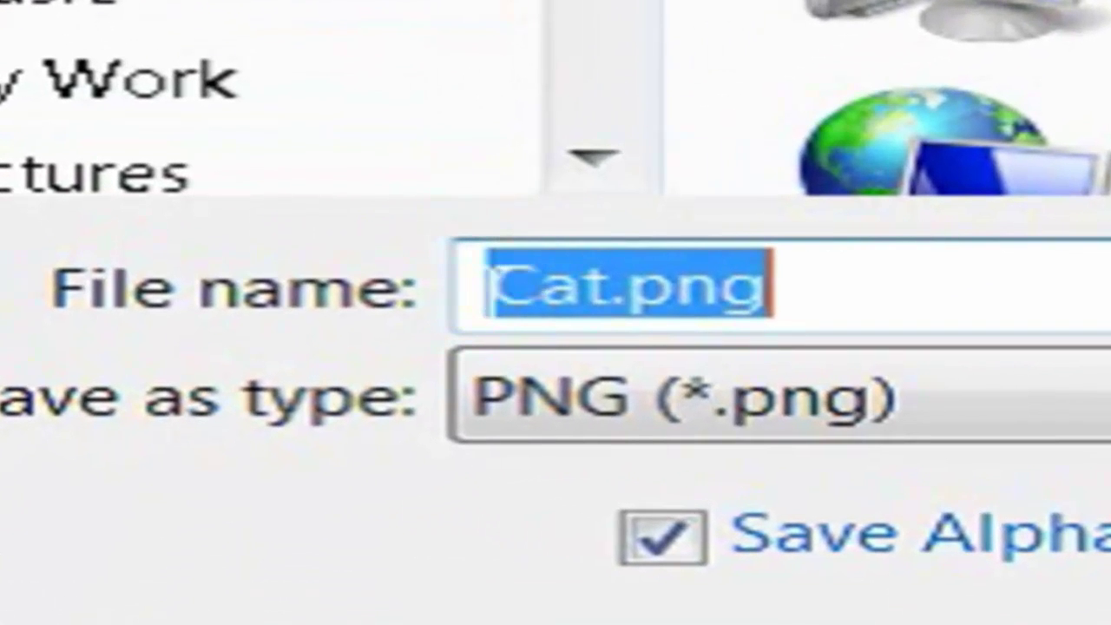
left_click(490, 287)
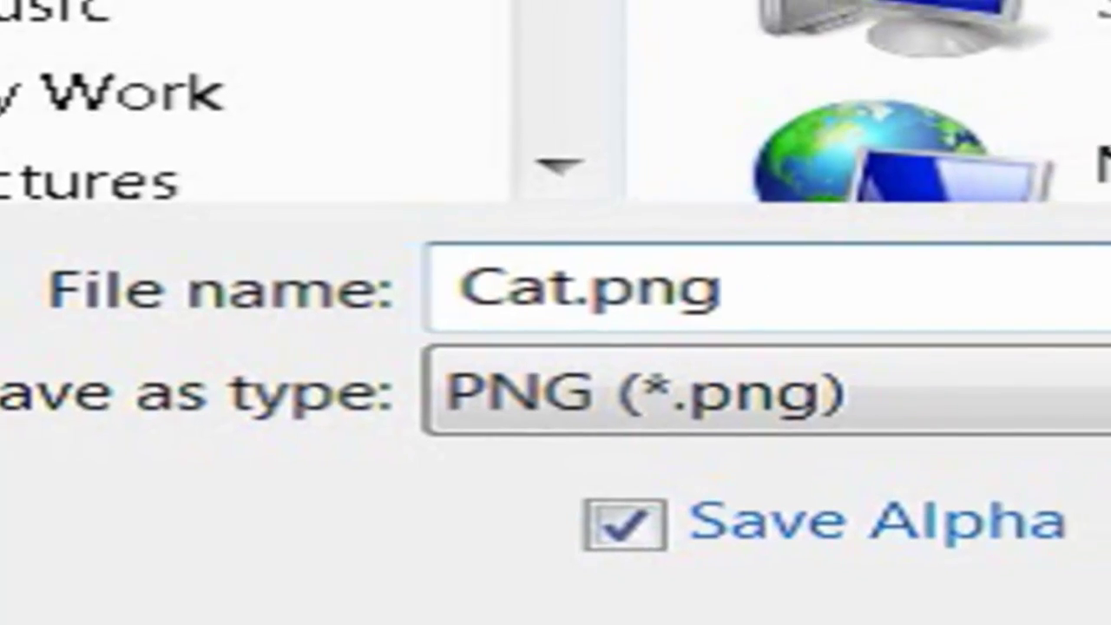
type("0")
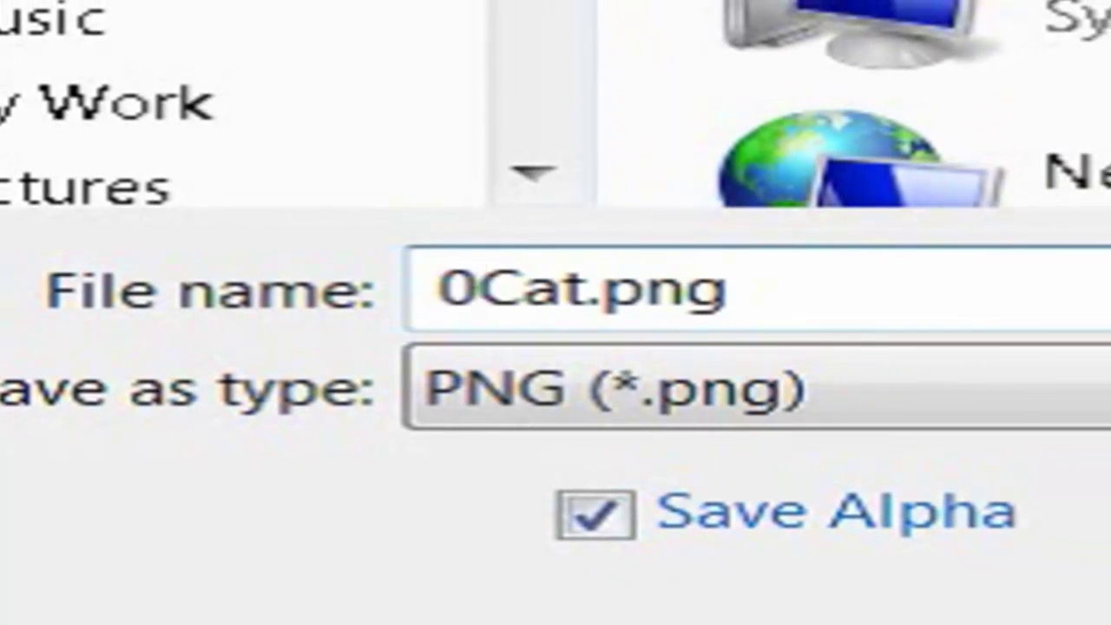
type("1")
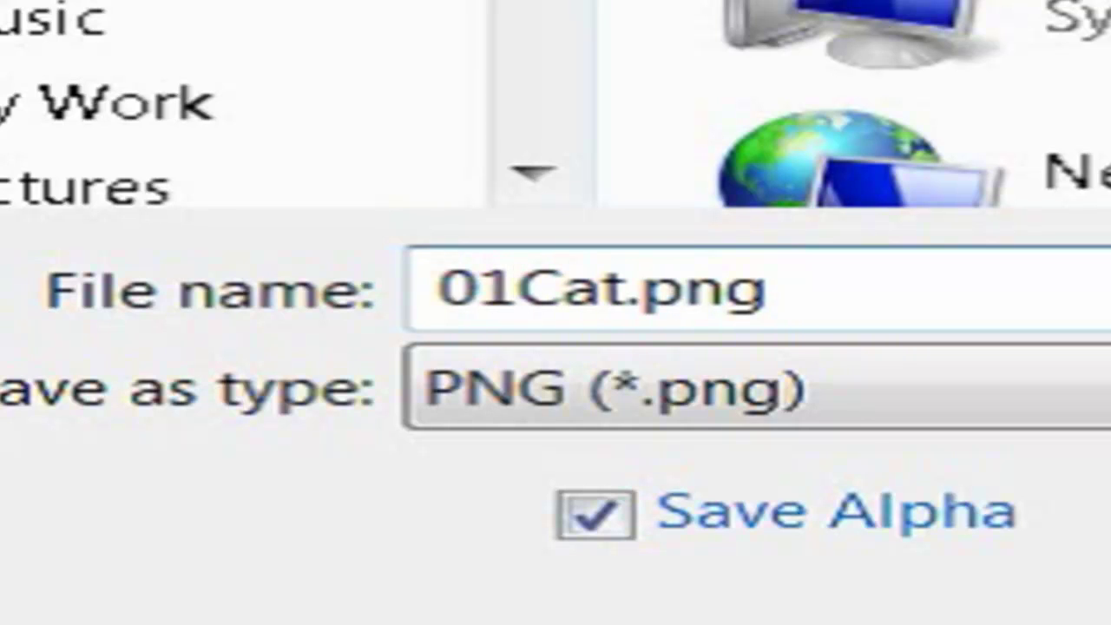
key("BackSpace")
type("0")
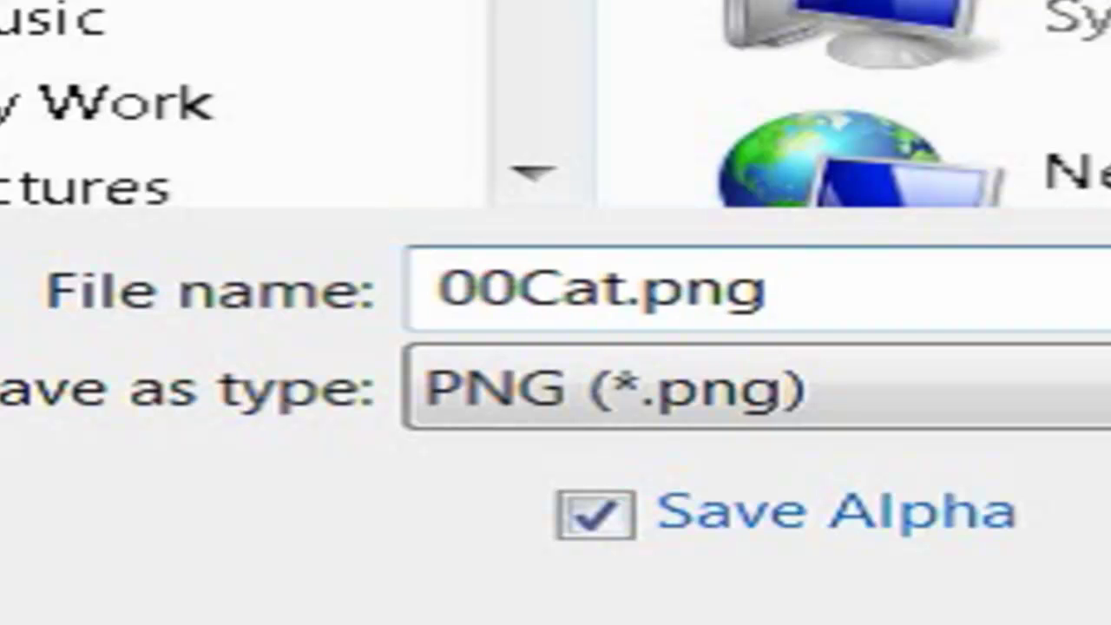
type("_")
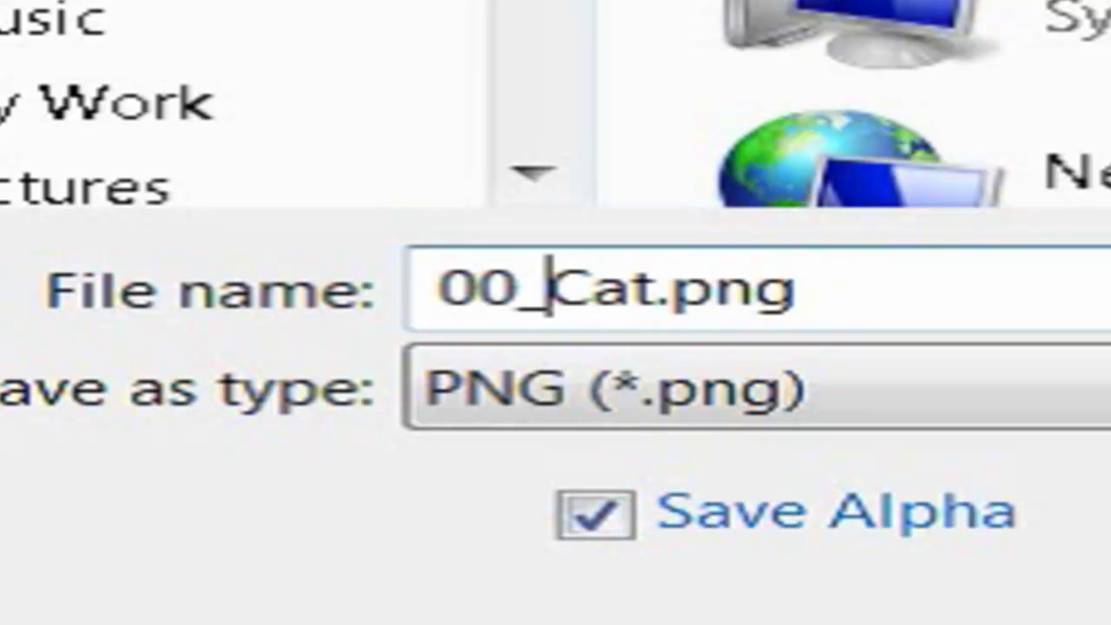
key("Return")
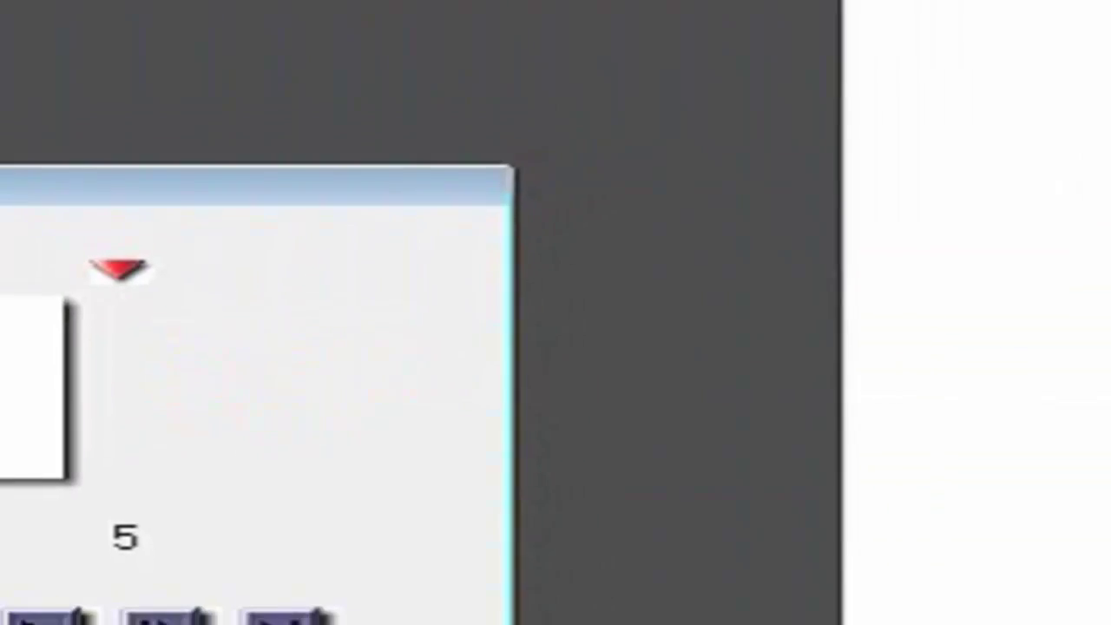